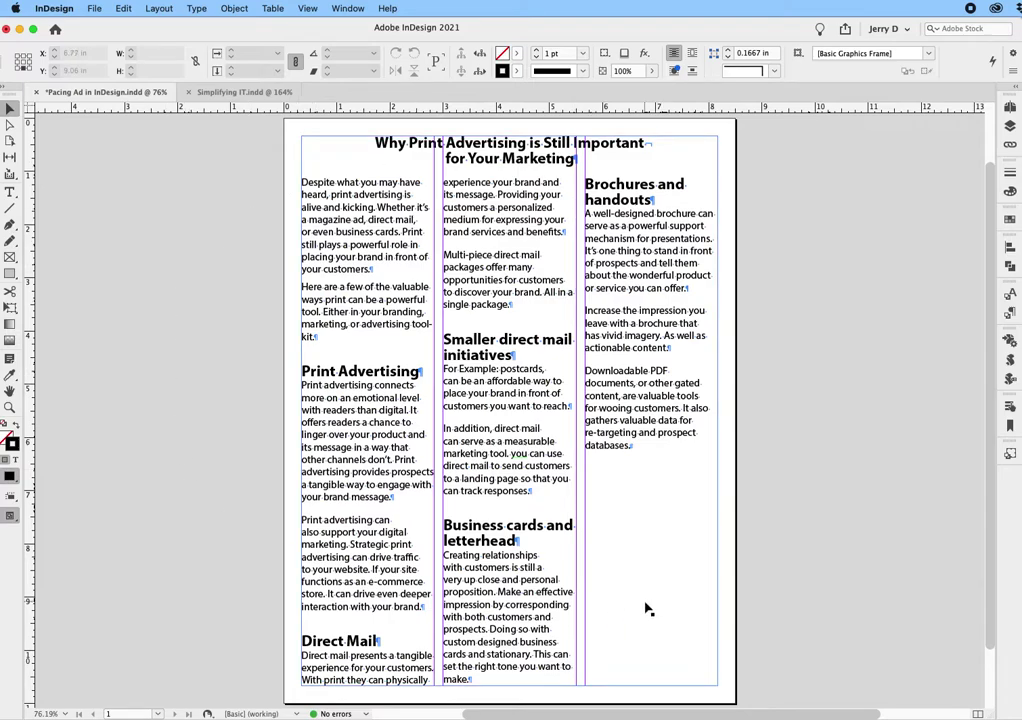
- Compare the three-column article in Pacing Ad in InDesign.indd with the advertisement in Simplifying IT.indd
{"action": "left_click", "coordinate": [224, 93]}
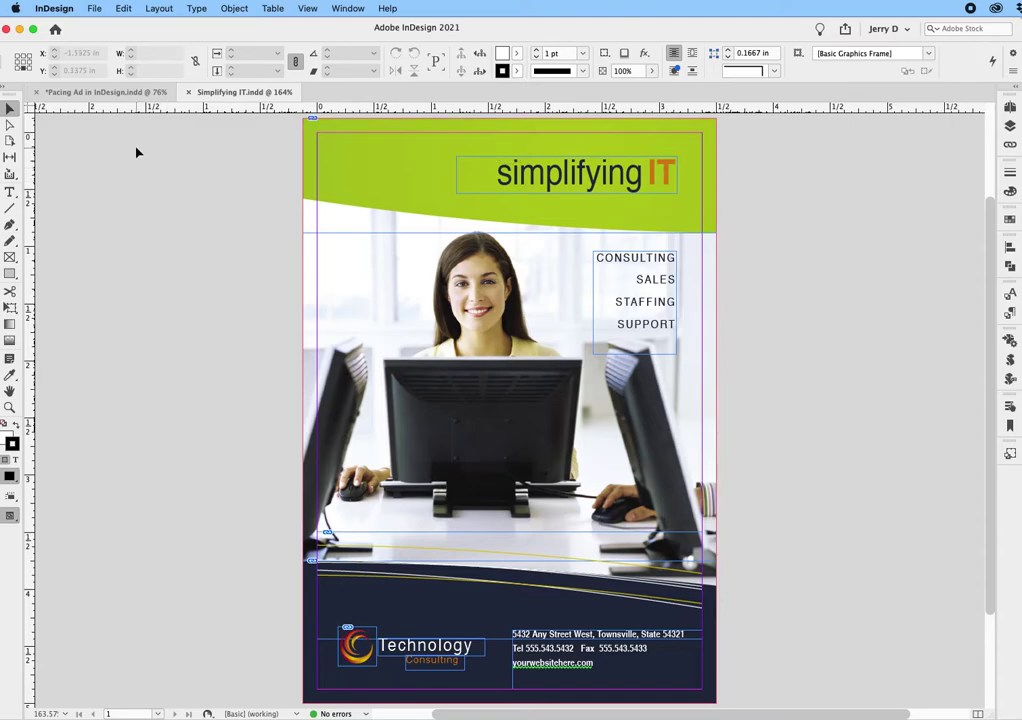
{"action": "left_click", "coordinate": [130, 92]}
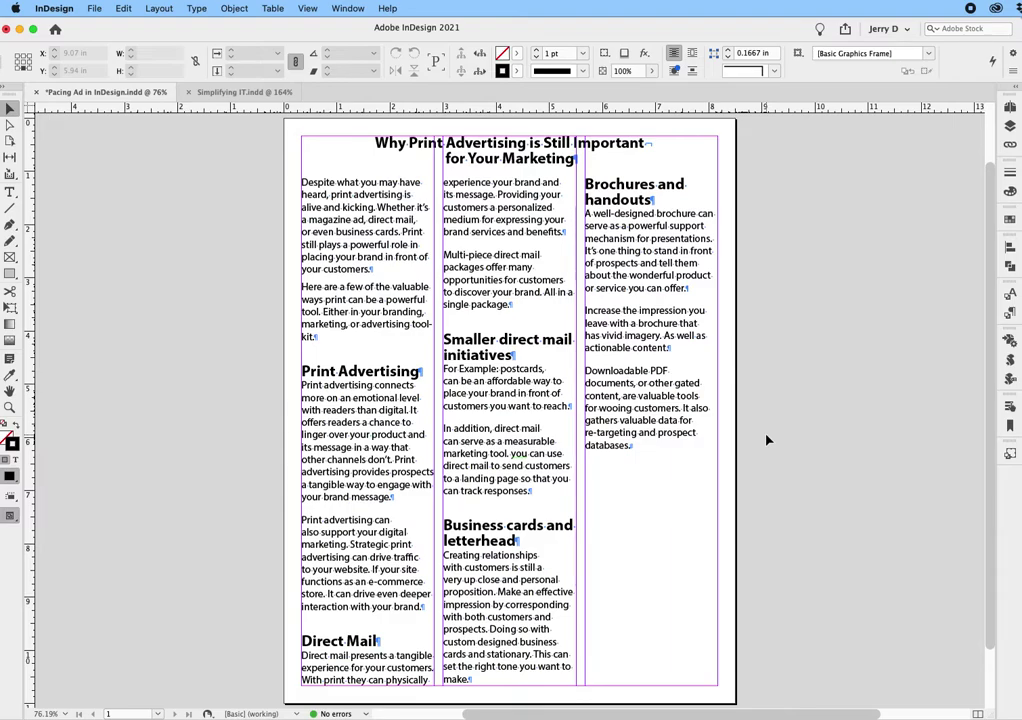
{"action": "left_click", "coordinate": [235, 92]}
{"action": "left_click", "coordinate": [508, 369]}
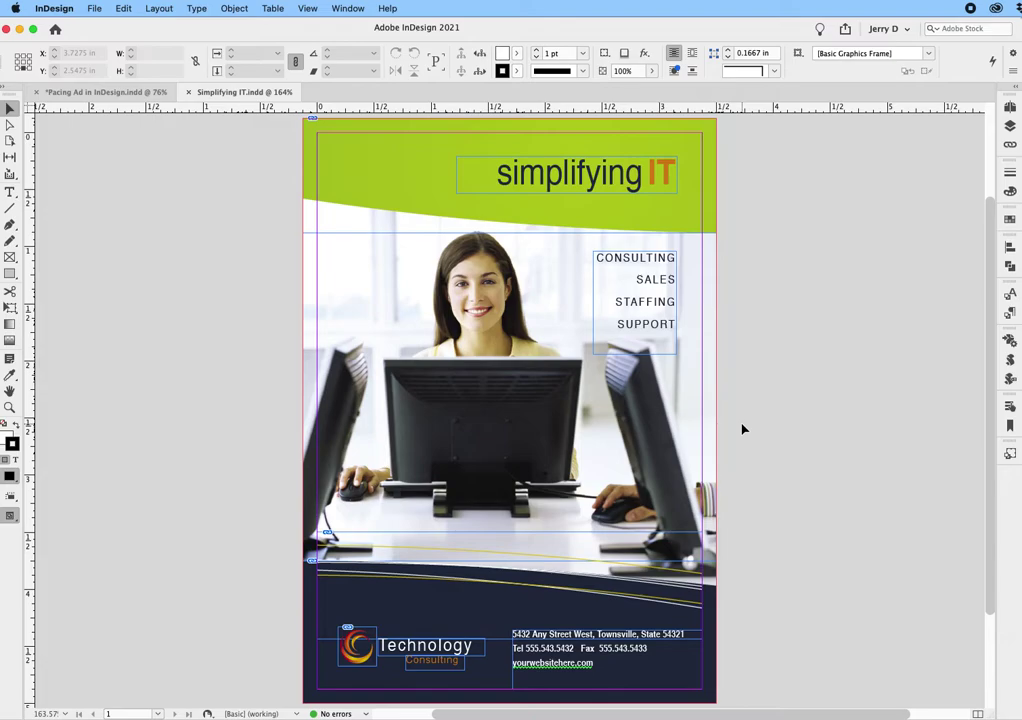
{"action": "left_click", "coordinate": [75, 92]}
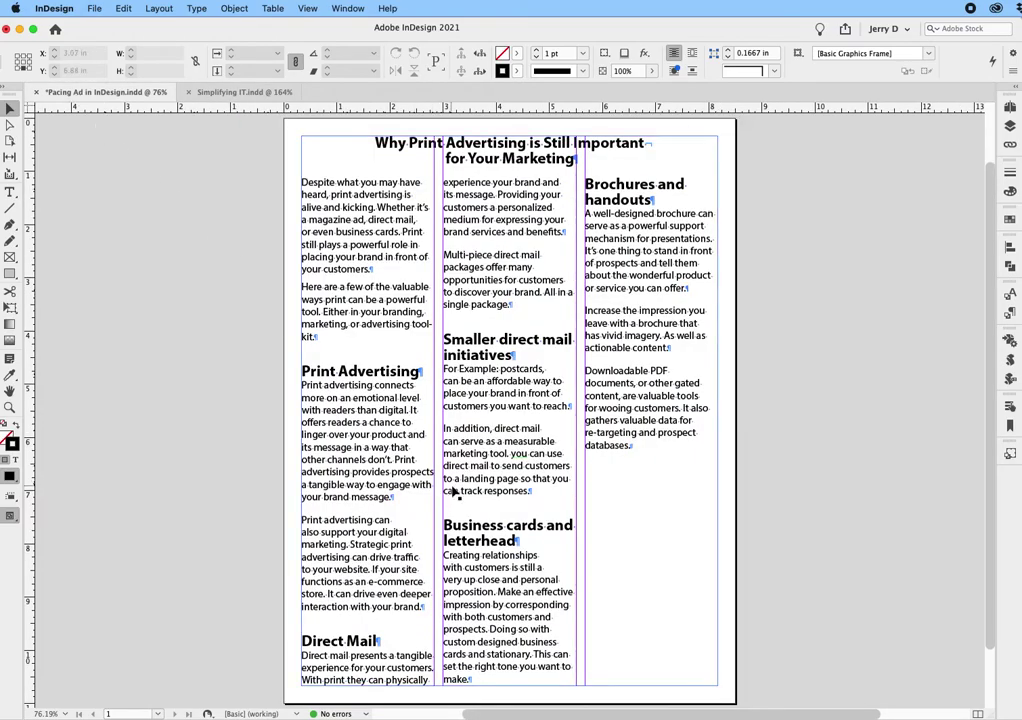
{"action": "left_click", "coordinate": [90, 8]}
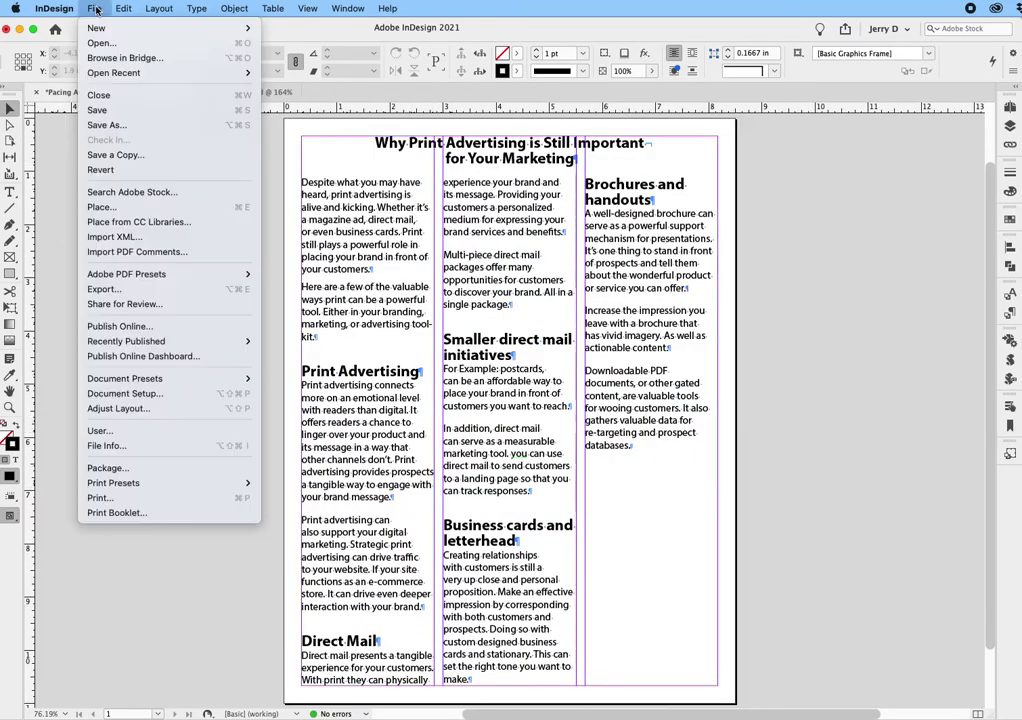
{"action": "left_click", "coordinate": [109, 210]}
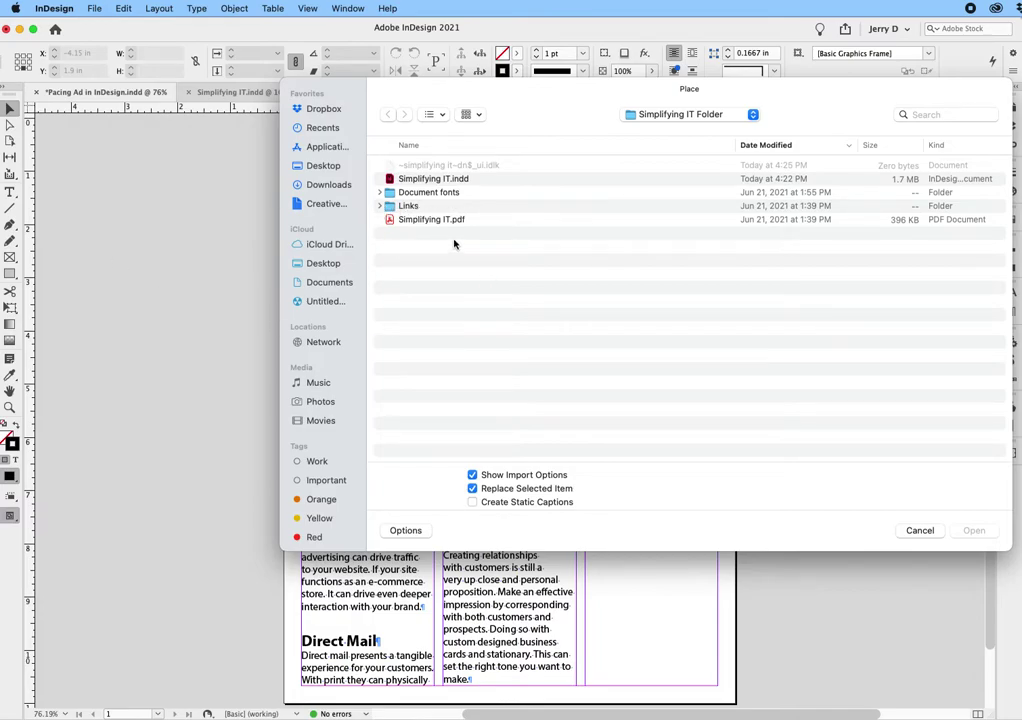
{"action": "left_click", "coordinate": [920, 531]}
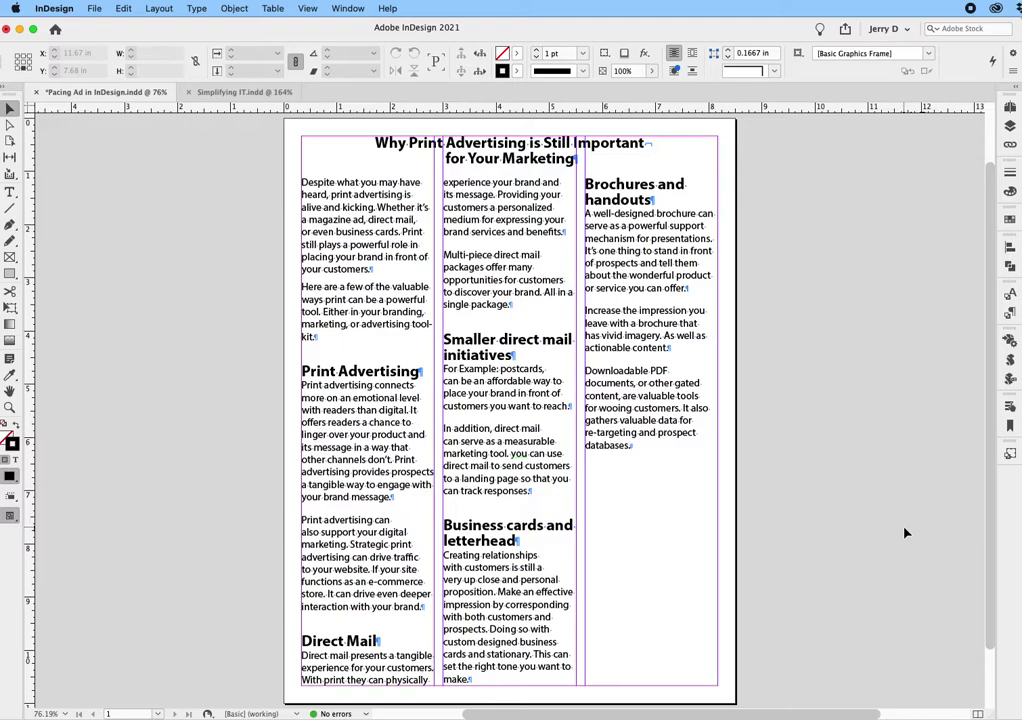
- Examine the bleed around the upper-left corner of the ad in Simplifying IT.indd
{"action": "left_click", "coordinate": [245, 96]}
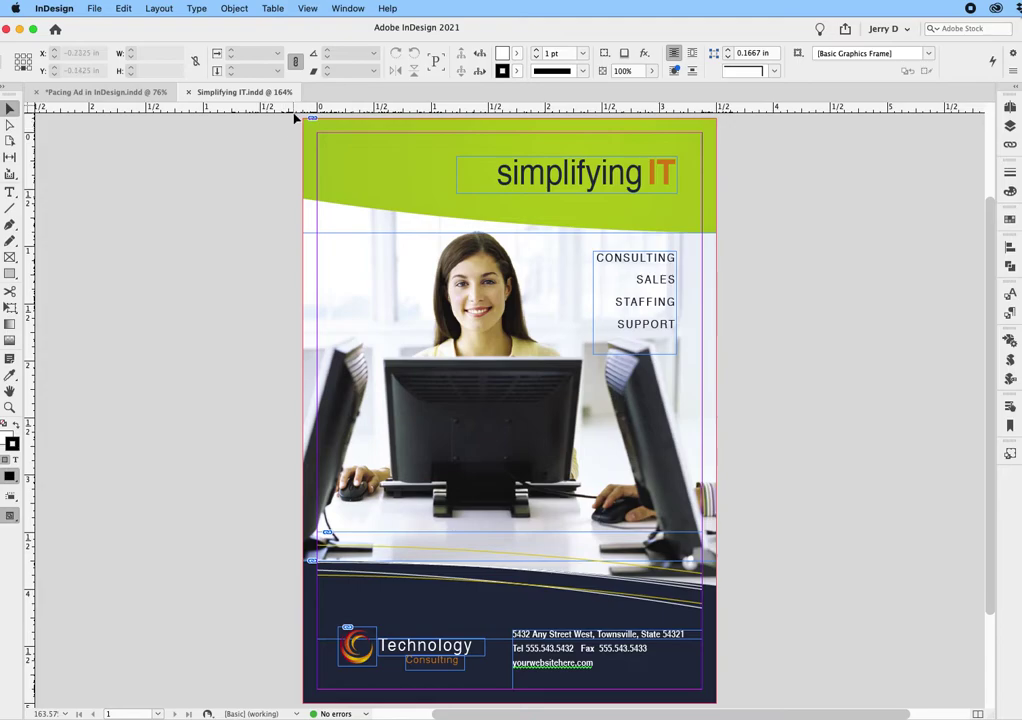
{"action": "left_click_drag", "start_coordinate": [297, 114], "coordinate": [376, 198]}
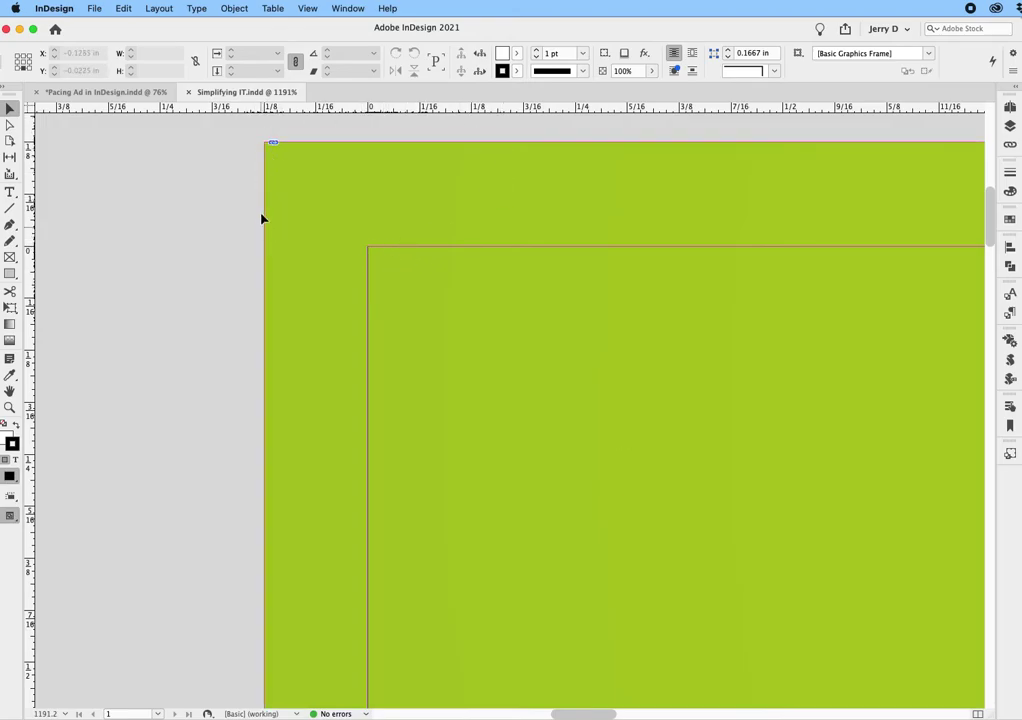
{"action": "key", "text": "super+0"}
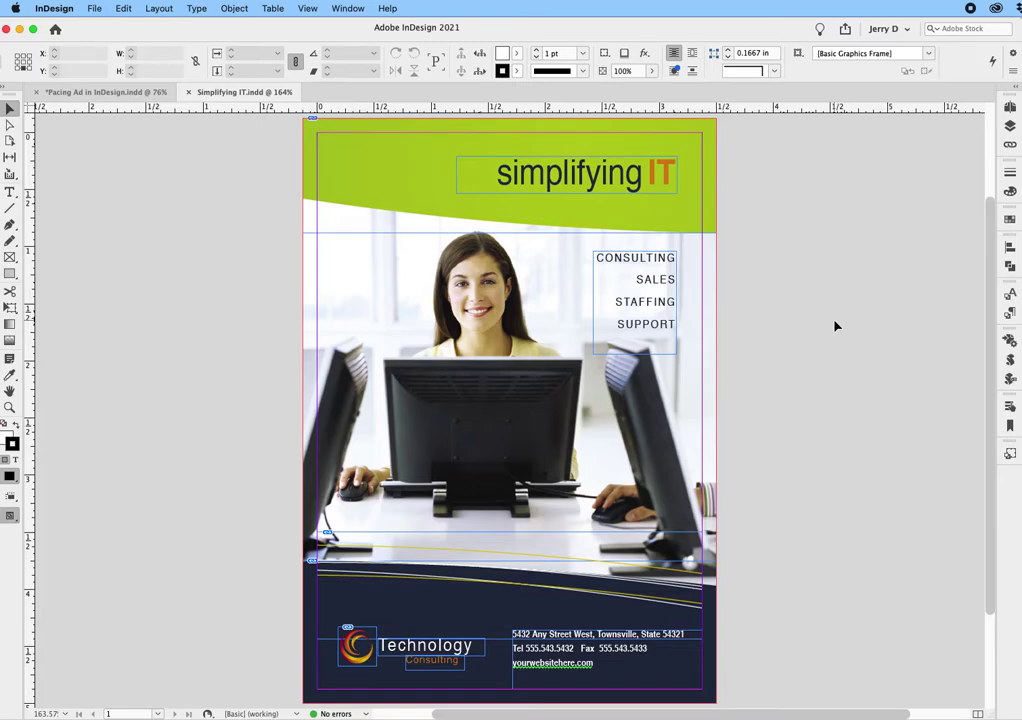
- Load Simplifying IT.indd for placement in the Pacing Ad document, with the previewed page cropped to the page bounding box
{"action": "left_click", "coordinate": [105, 92]}
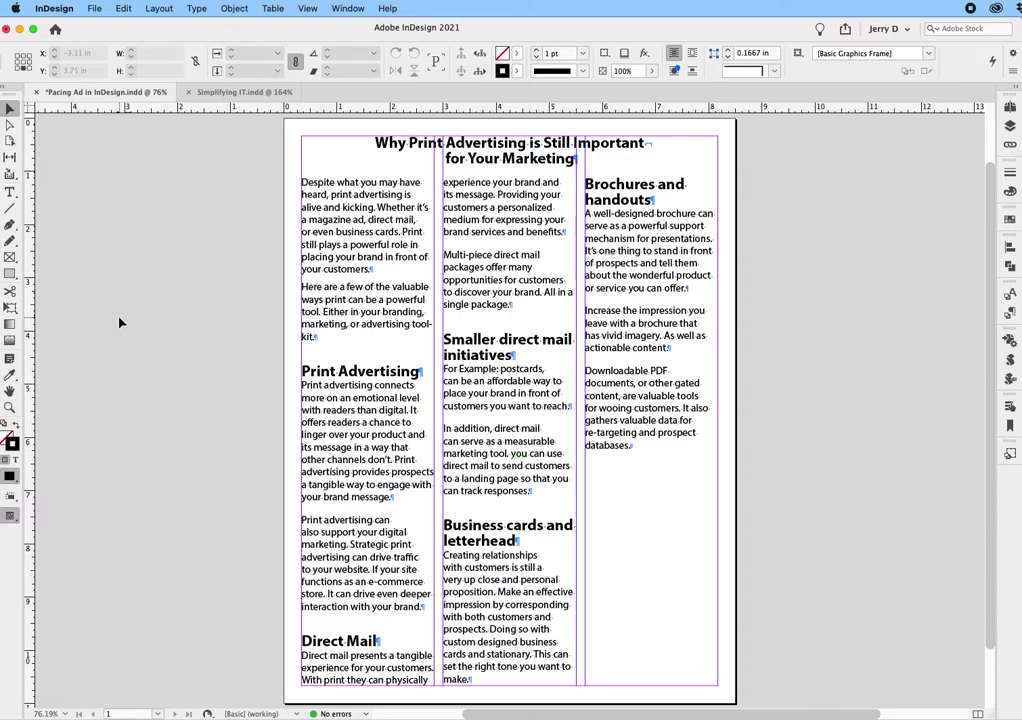
{"action": "left_click", "coordinate": [96, 9]}
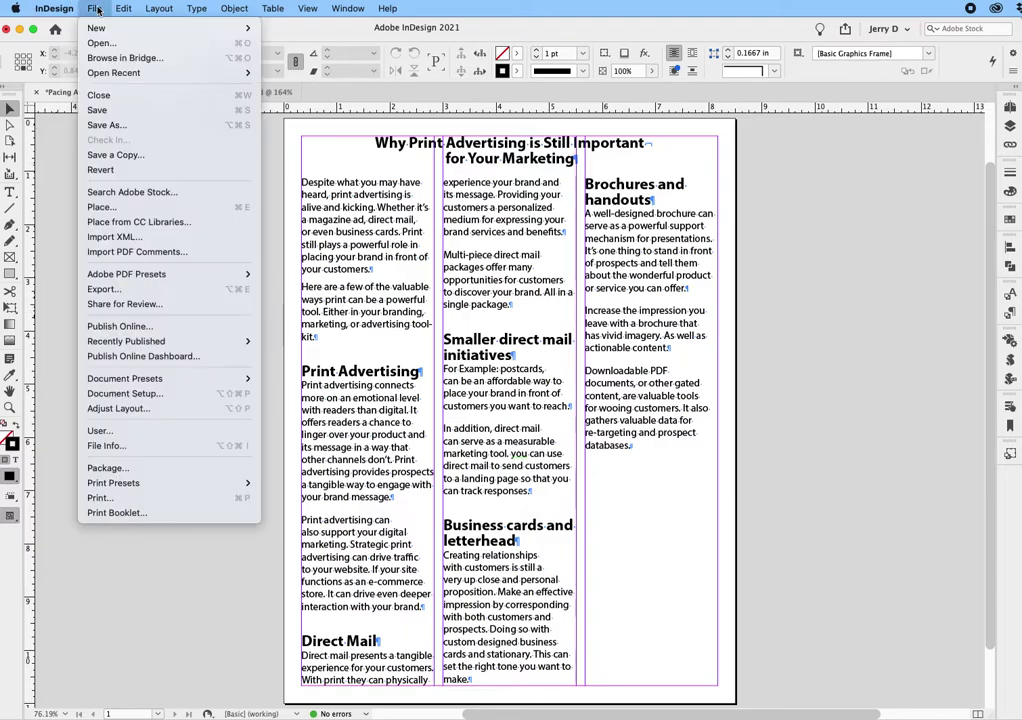
{"action": "left_click", "coordinate": [113, 208]}
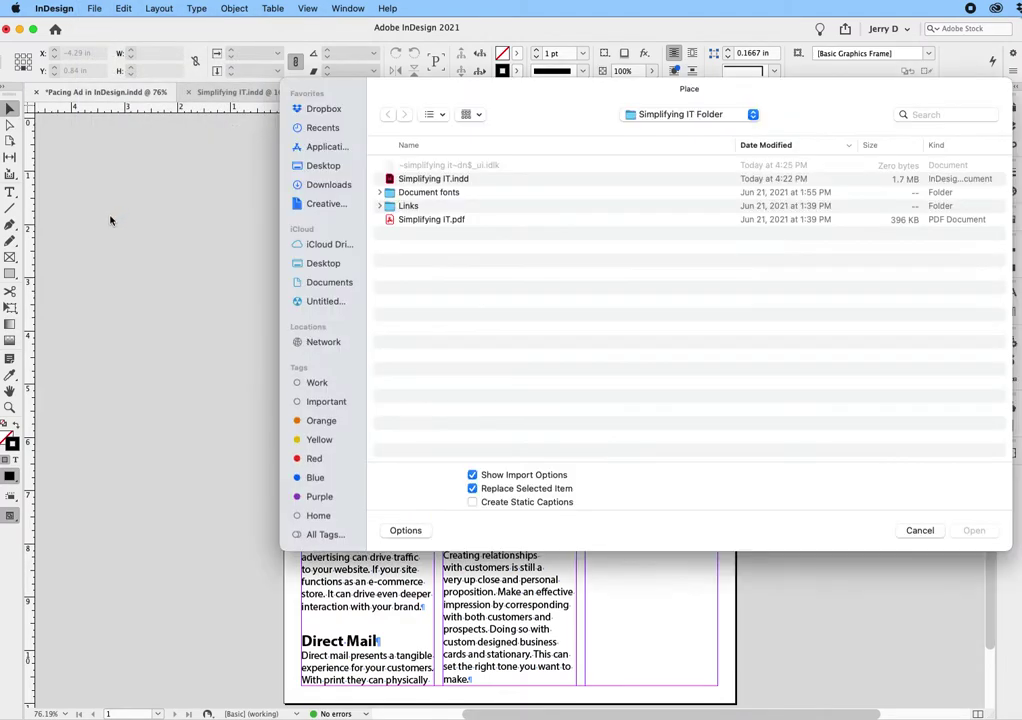
{"action": "left_click", "coordinate": [418, 179]}
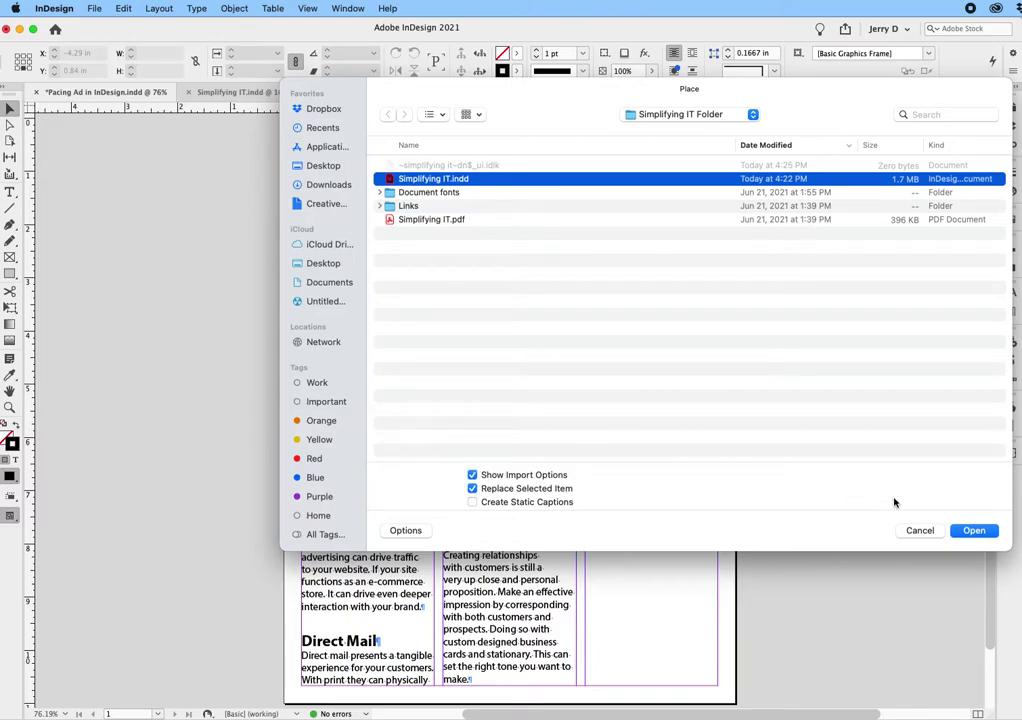
{"action": "left_click", "coordinate": [968, 532]}
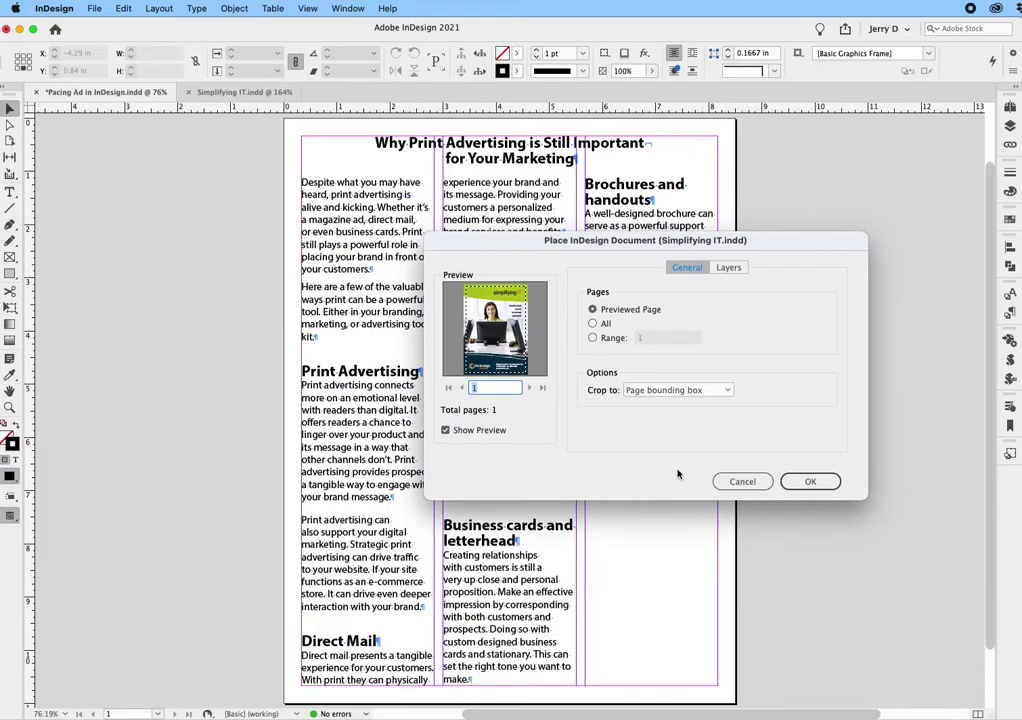
{"action": "left_click", "coordinate": [724, 392]}
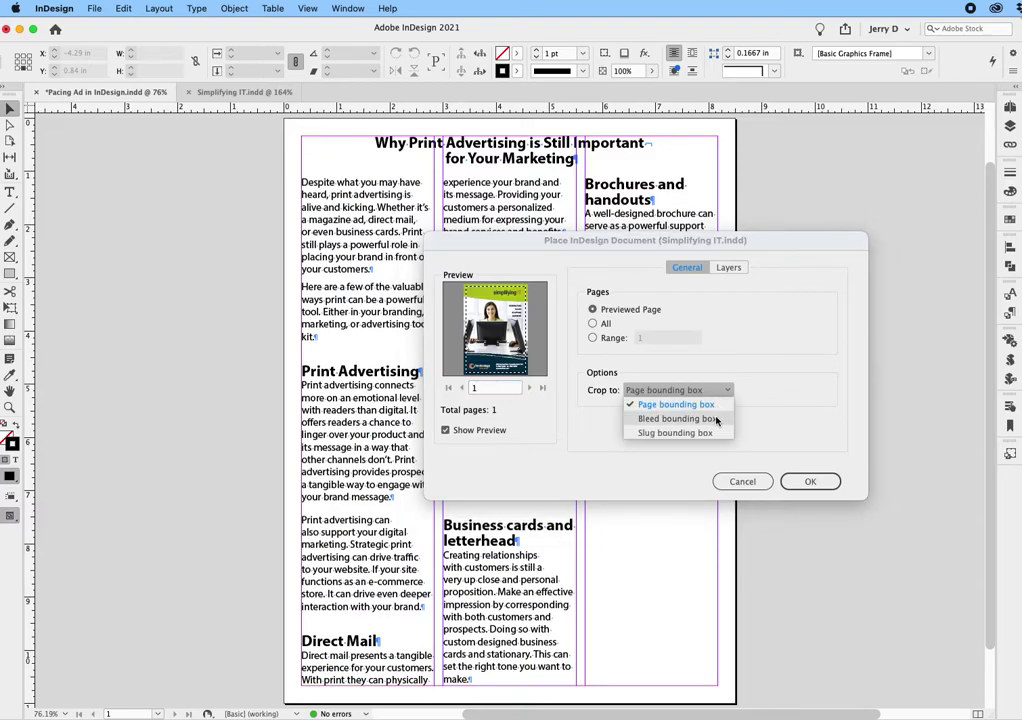
{"action": "left_click", "coordinate": [716, 419]}
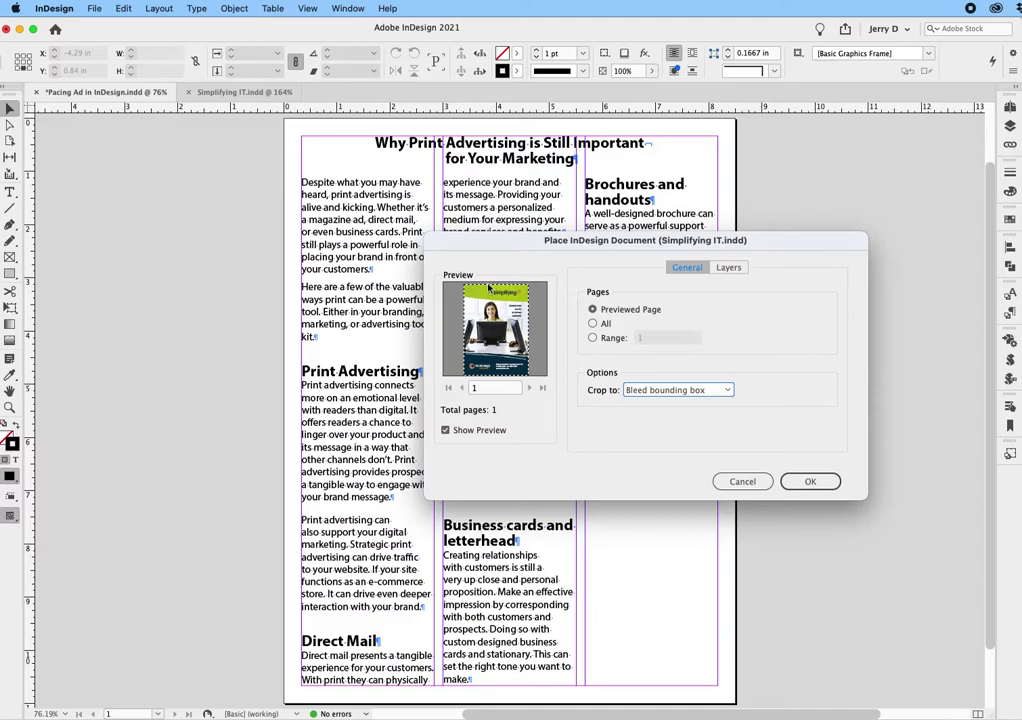
{"action": "left_click", "coordinate": [723, 390]}
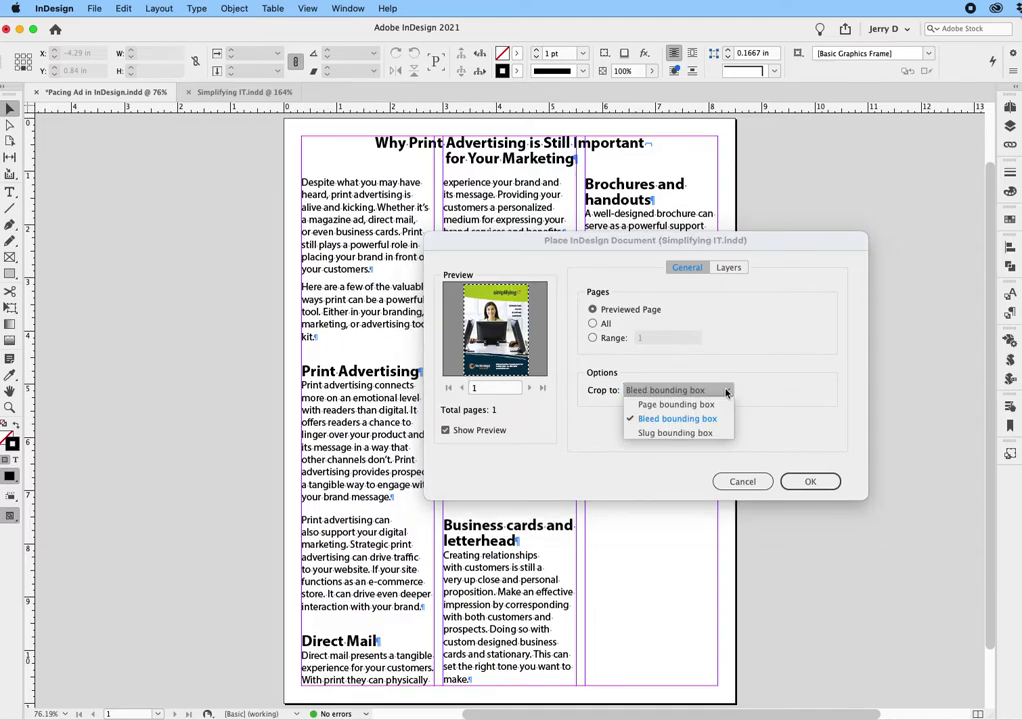
{"action": "left_click", "coordinate": [708, 405]}
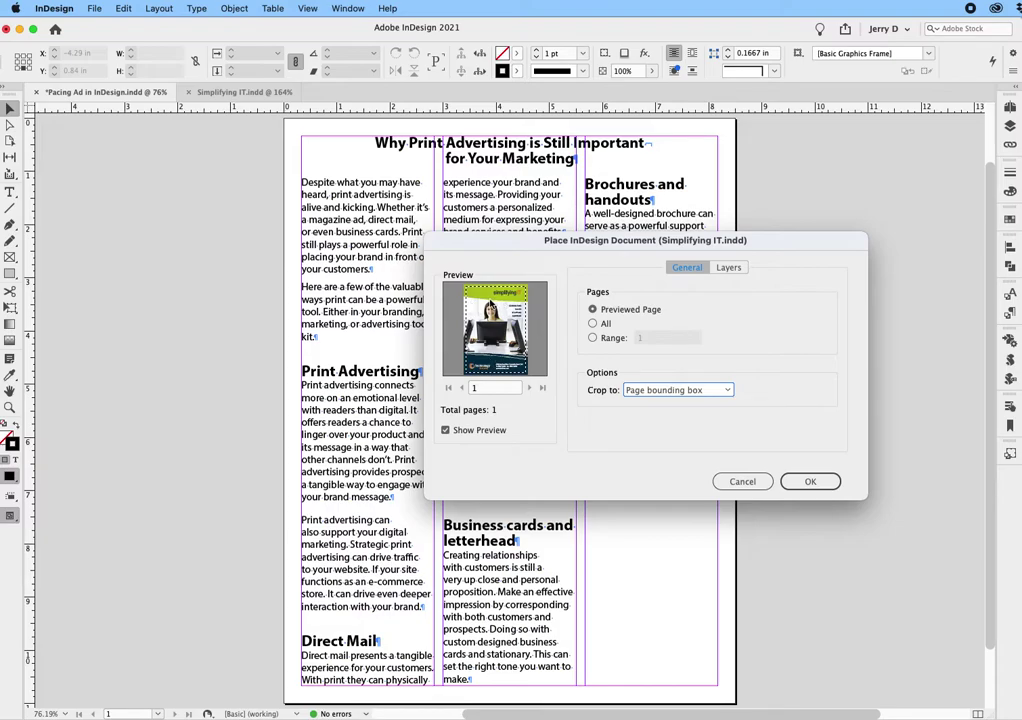
{"action": "left_click", "coordinate": [808, 482]}
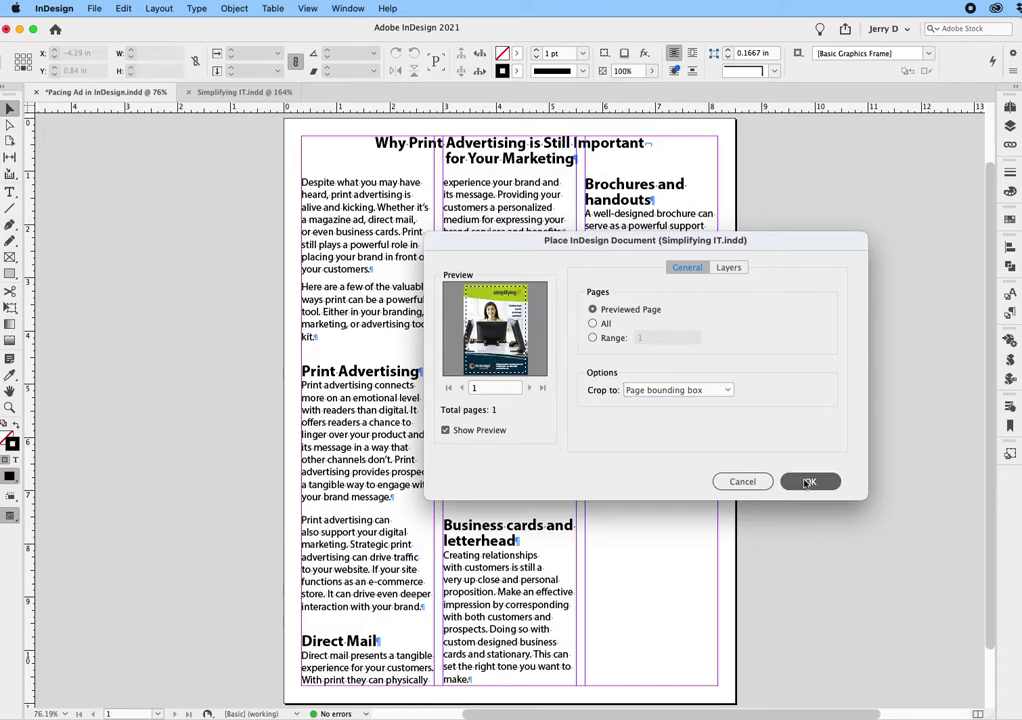
- Try placing the ad at full size over the second and third text columns, and undo the placement
{"action": "left_click", "coordinate": [645, 455]}
{"action": "left_click_drag", "start_coordinate": [645, 455], "coordinate": [497, 295]}
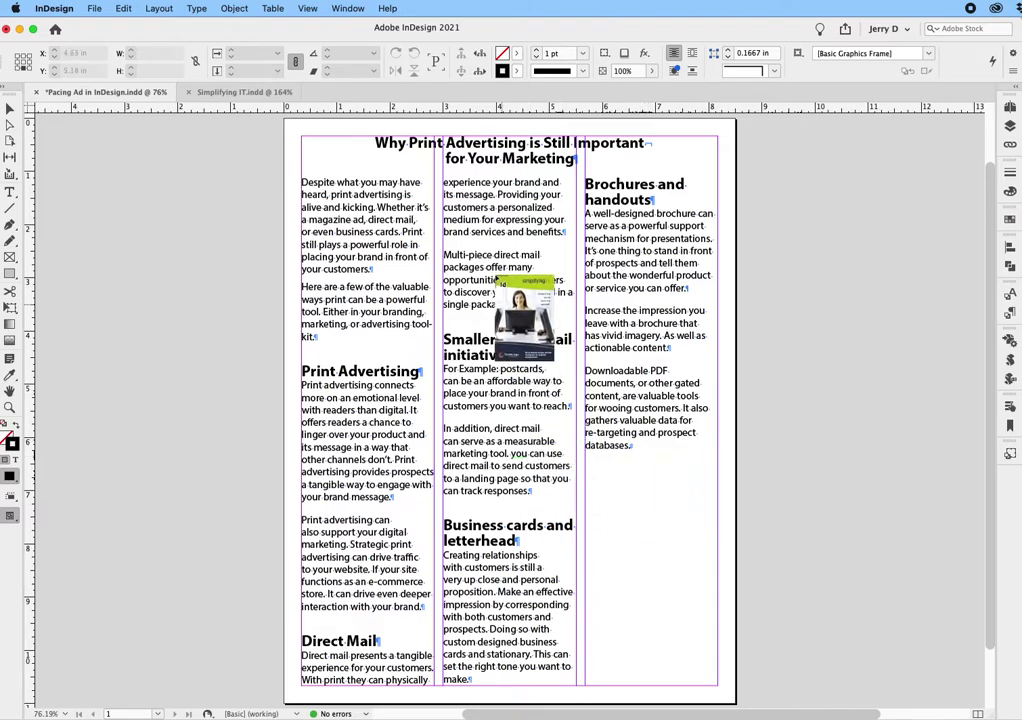
{"action": "left_click", "coordinate": [516, 237]}
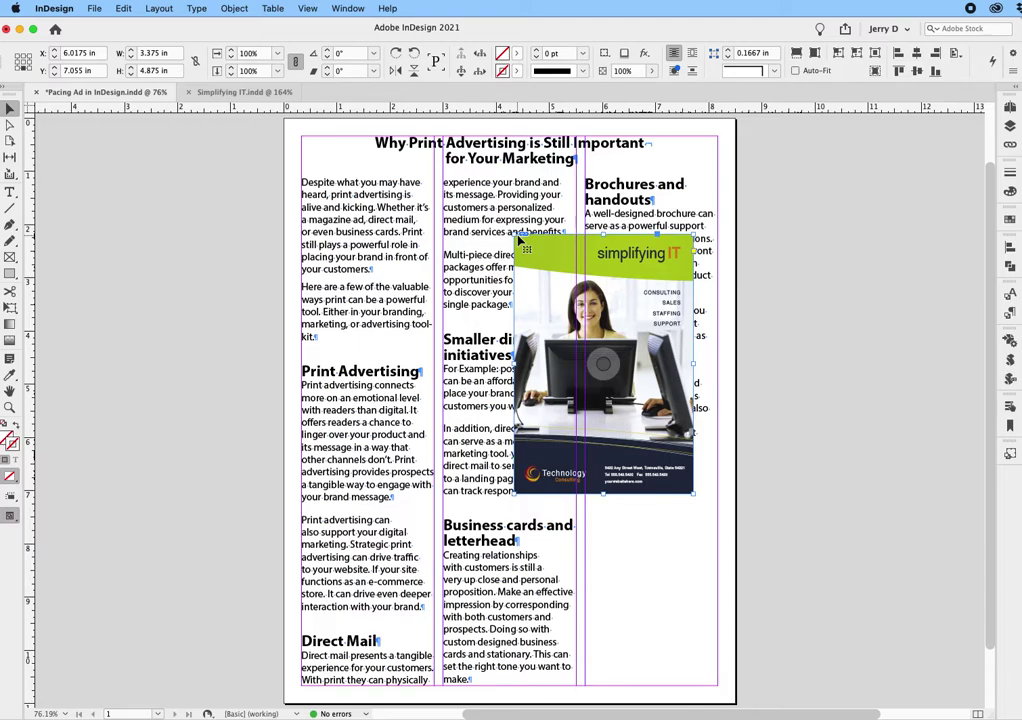
{"action": "key", "text": "super+z"}
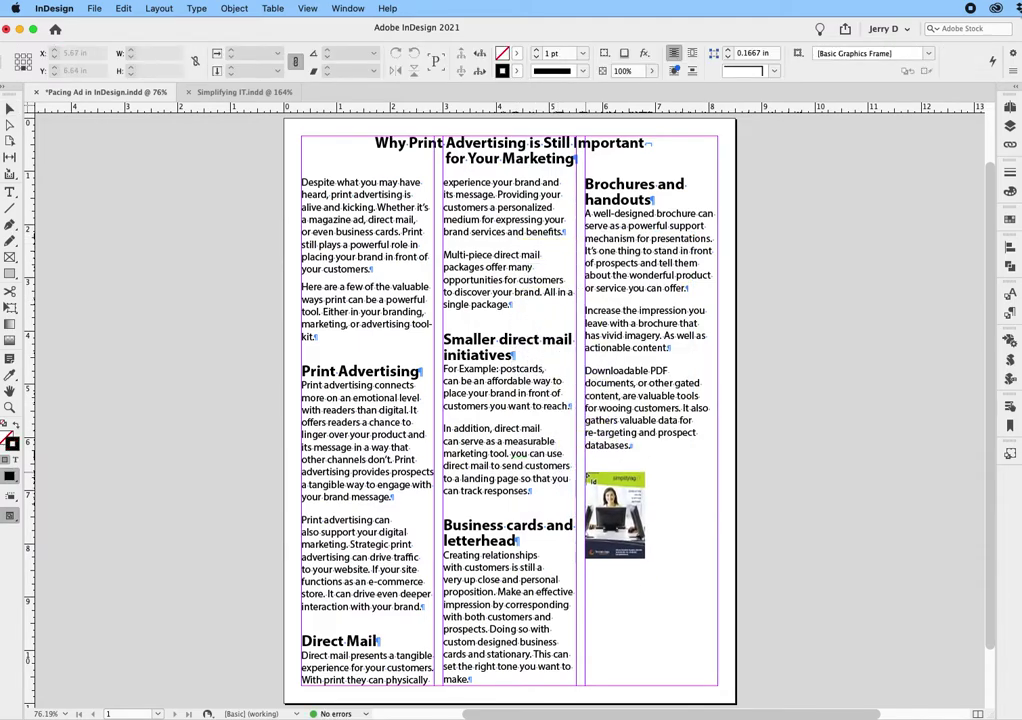
- Place the ad 2.5 in wide across the third column below the text, and move it down to the bottom margin
{"action": "left_click_drag", "start_coordinate": [586, 472], "coordinate": [718, 598]}
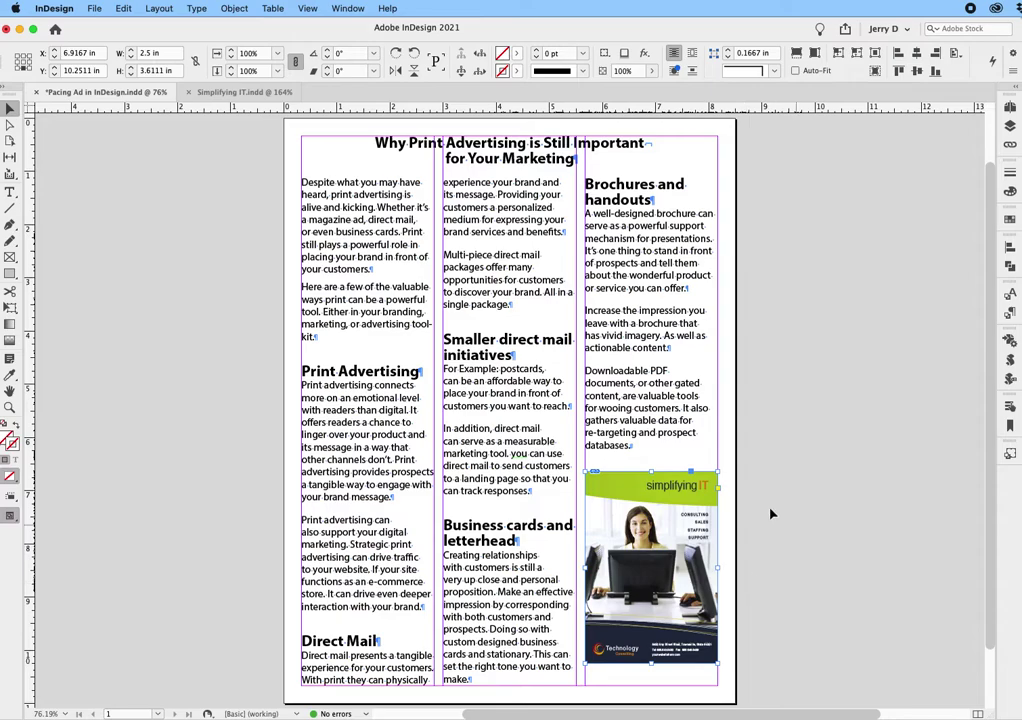
{"action": "left_click", "coordinate": [737, 449]}
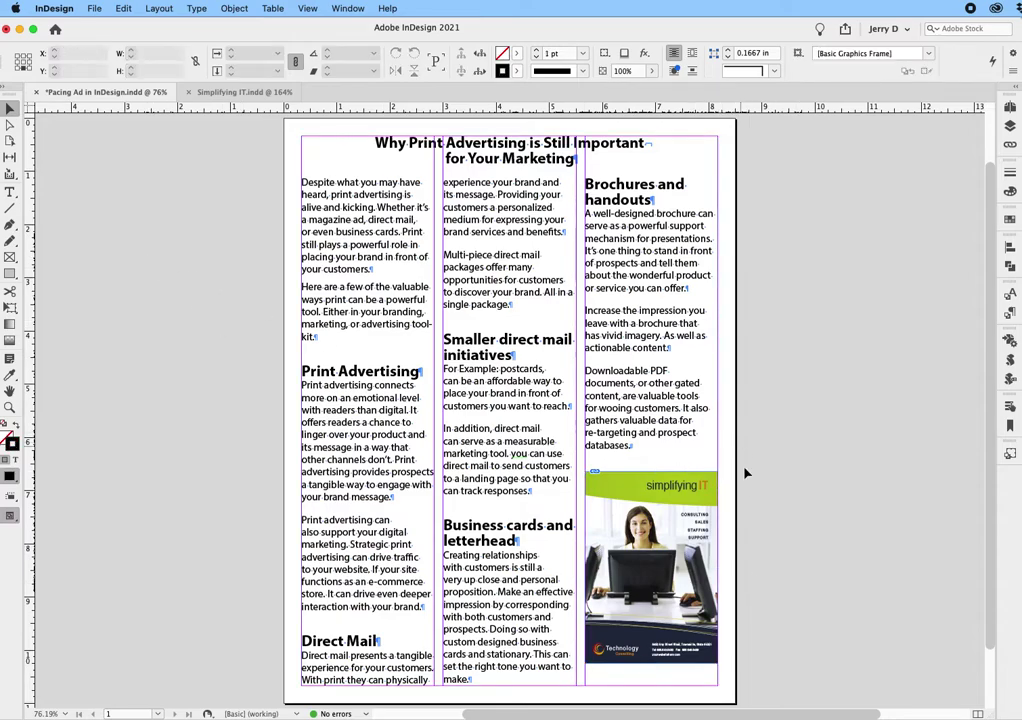
{"action": "left_click", "coordinate": [654, 514]}
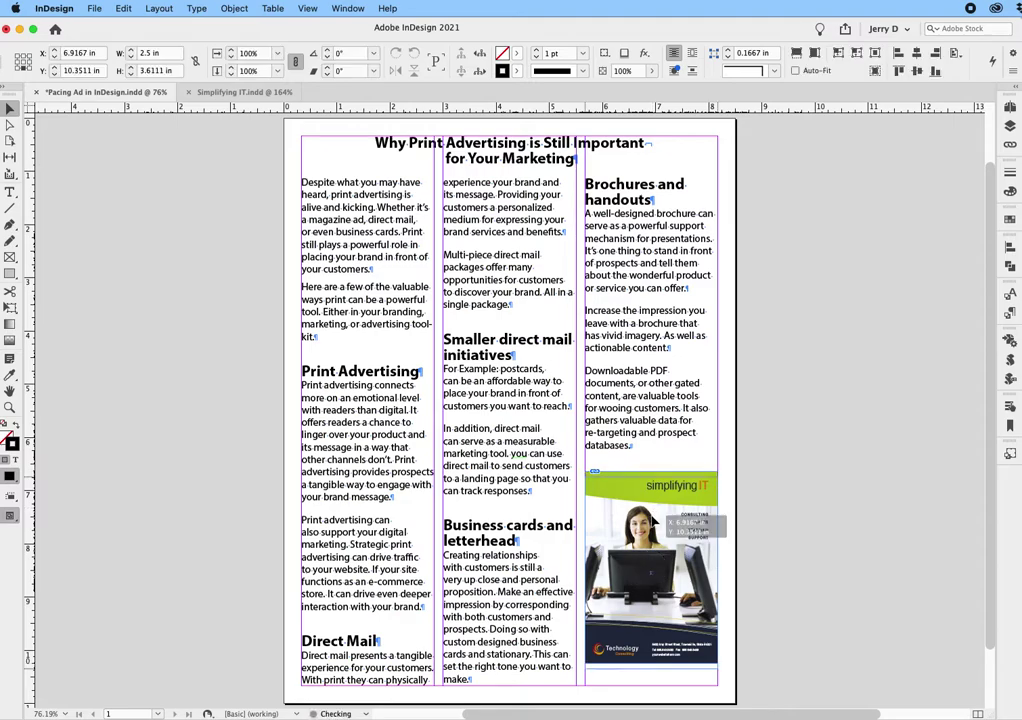
{"action": "left_click_drag", "start_coordinate": [654, 537], "coordinate": [654, 558]}
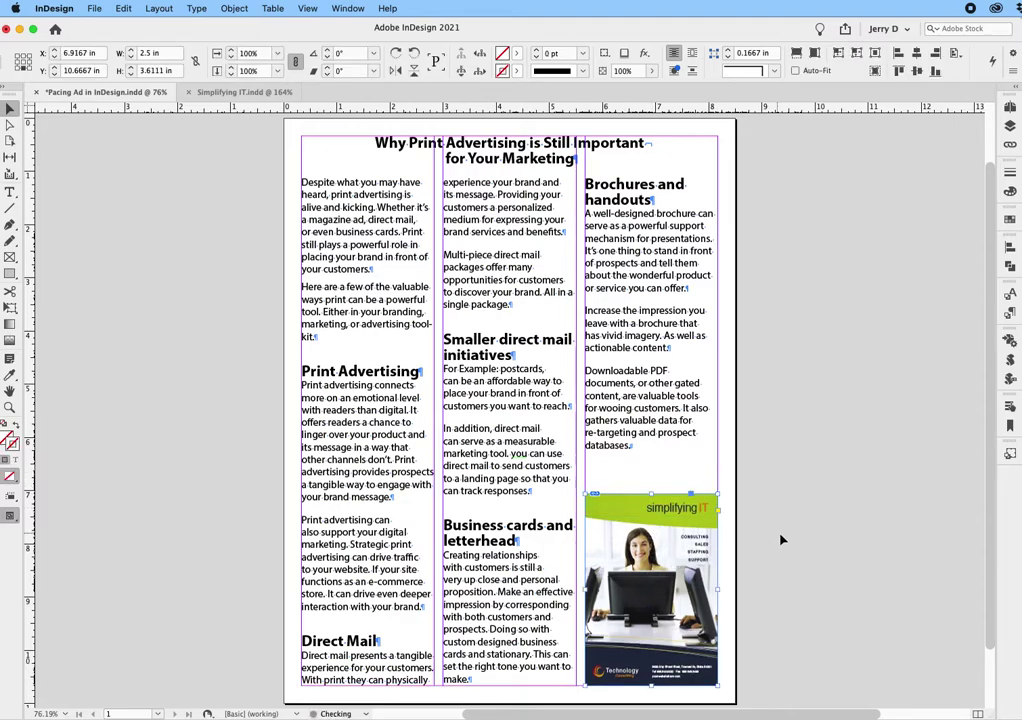
{"action": "left_click", "coordinate": [782, 540]}
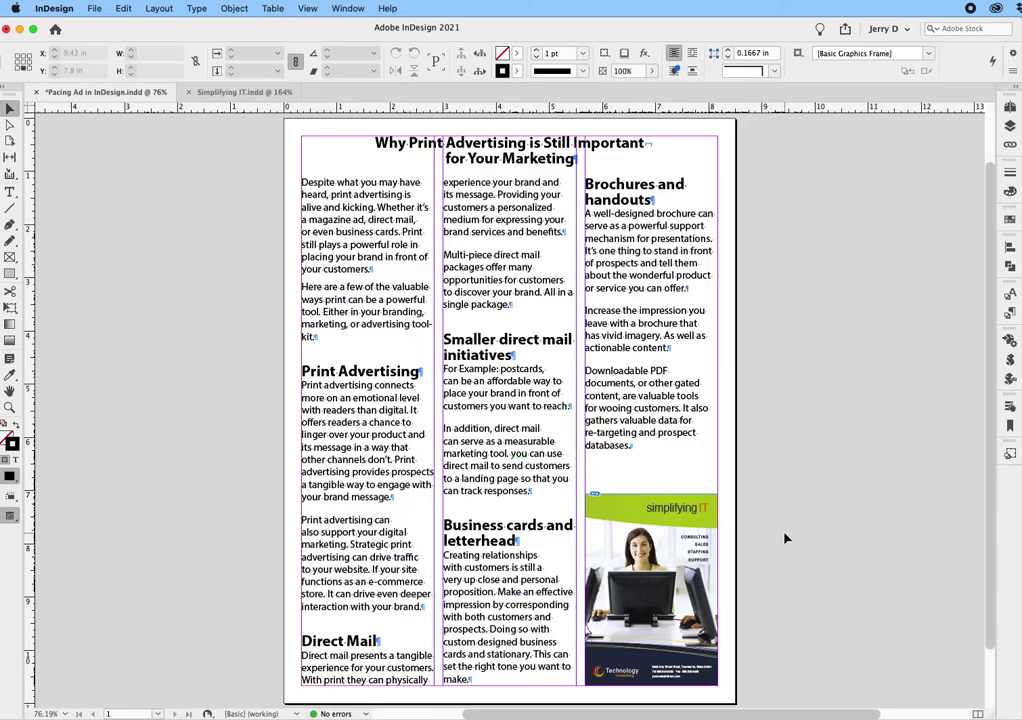
- Edit the placed ad's original document, deleting the word SUPPORT from the services list, and save it
{"action": "double_click", "coordinate": [651, 589], "text": "alt"}
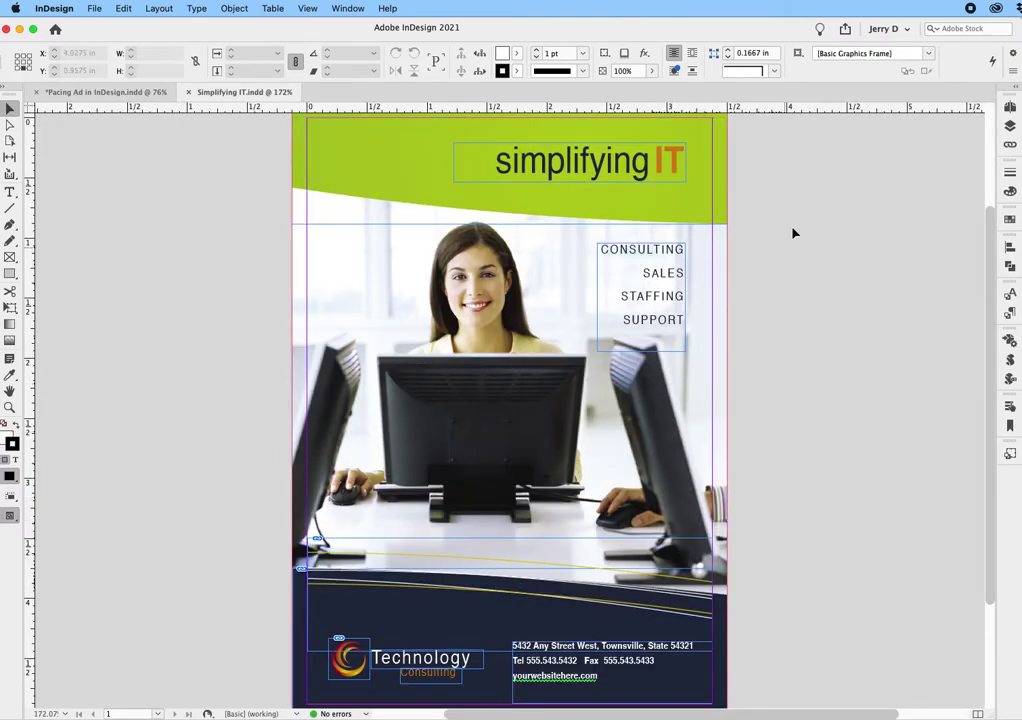
{"action": "left_click", "coordinate": [634, 180]}
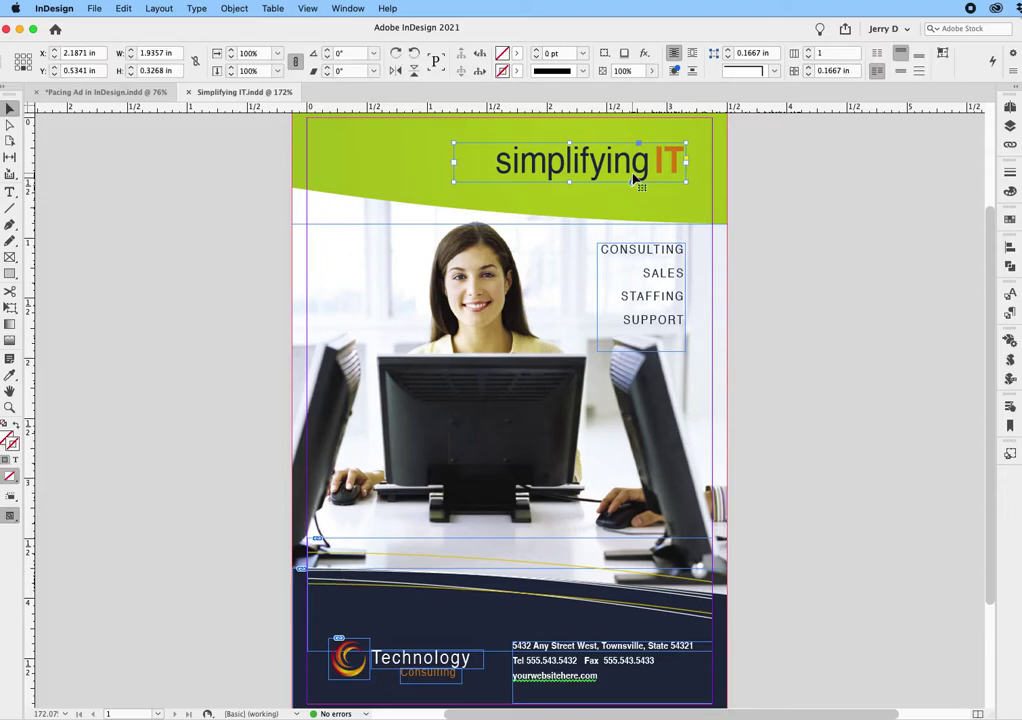
{"action": "left_click", "coordinate": [645, 315]}
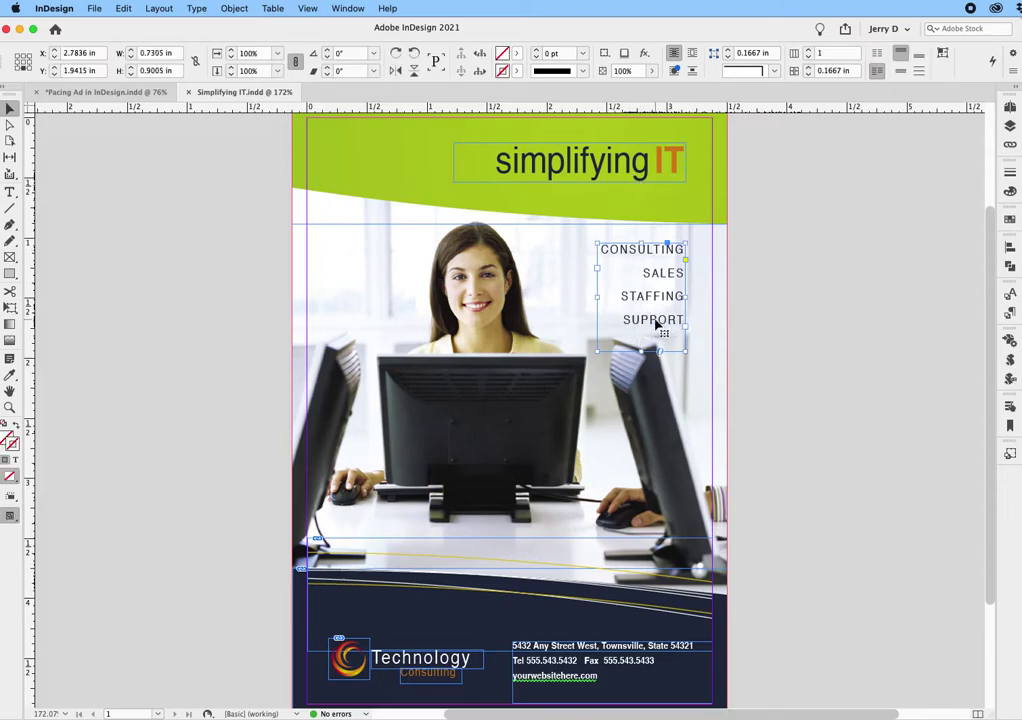
{"action": "double_click", "coordinate": [656, 324]}
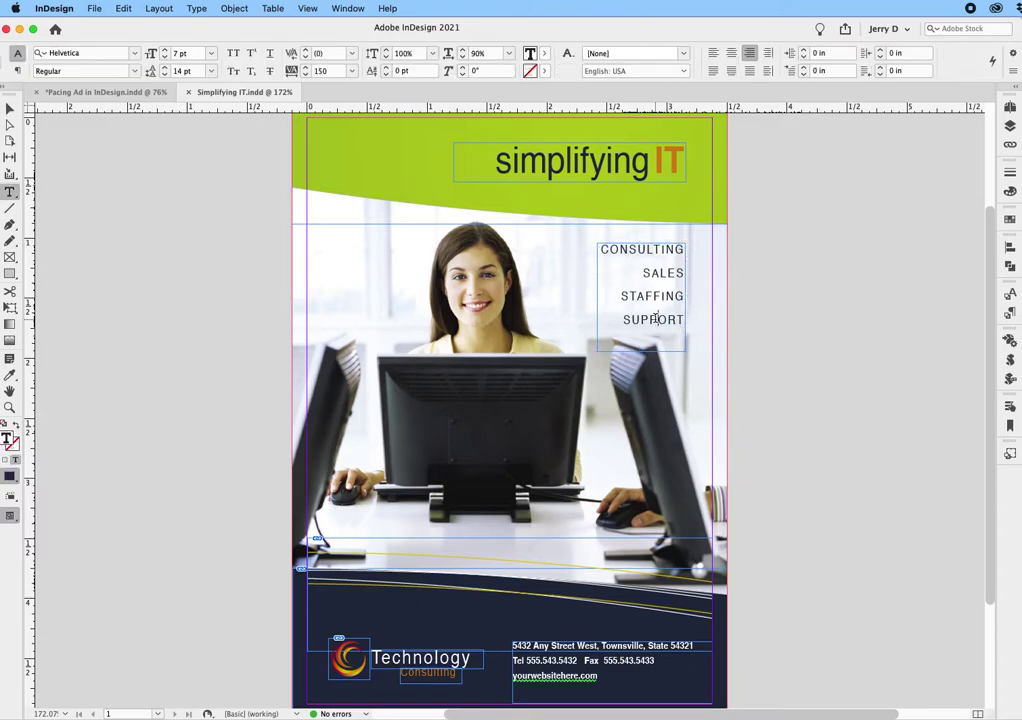
{"action": "double_click", "coordinate": [657, 325]}
{"action": "key", "text": "BackSpace"}
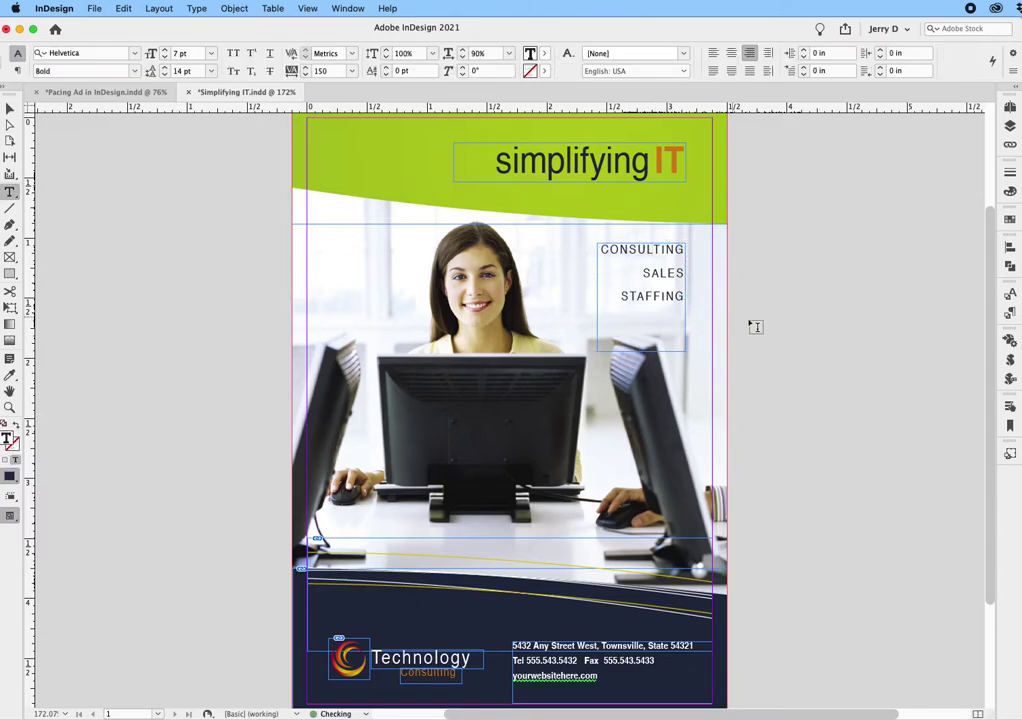
{"action": "left_click", "coordinate": [762, 330]}
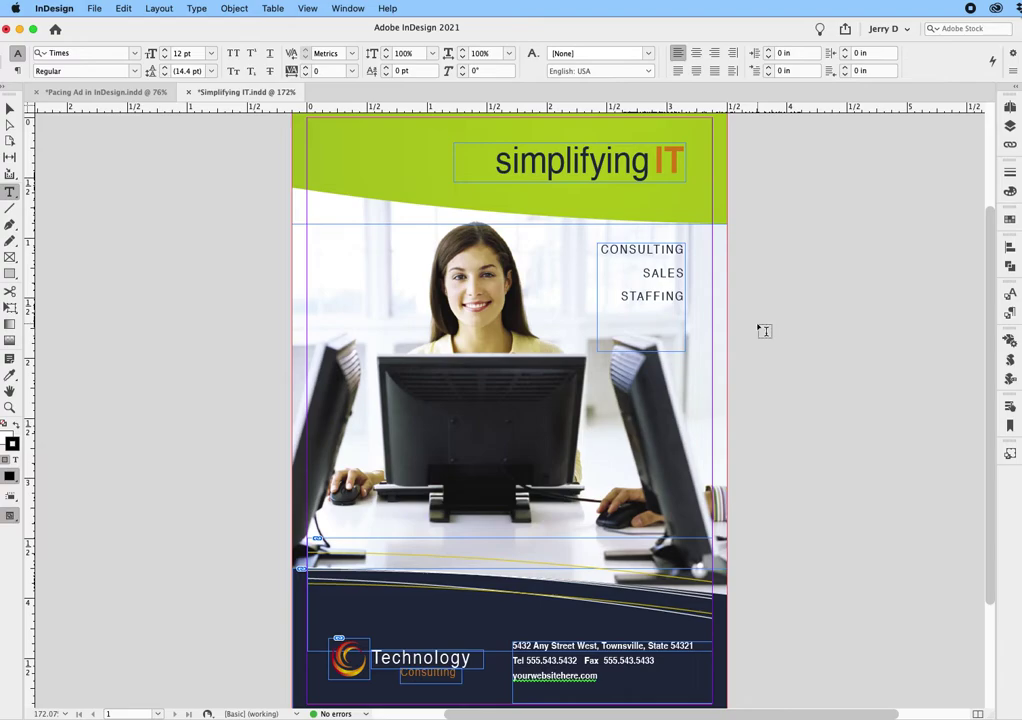
- Return to the Pacing Ad document and examine the services list in the placed ad
{"action": "left_click", "coordinate": [130, 93]}
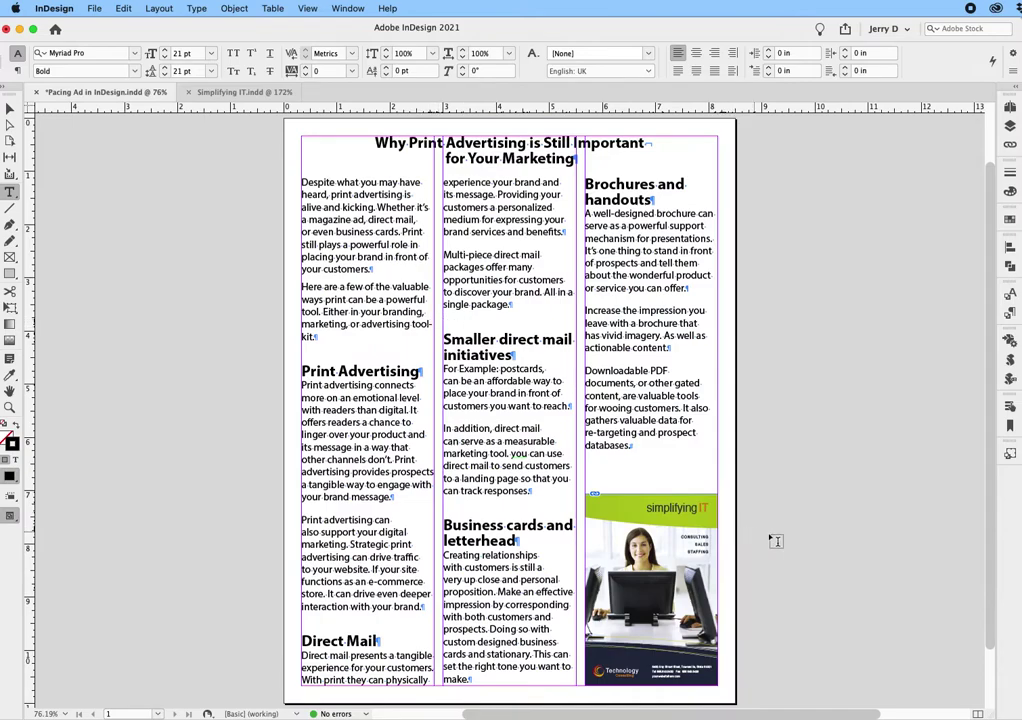
{"action": "scroll", "coordinate": [769, 604], "scroll_direction": "up", "scroll_amount": 5}
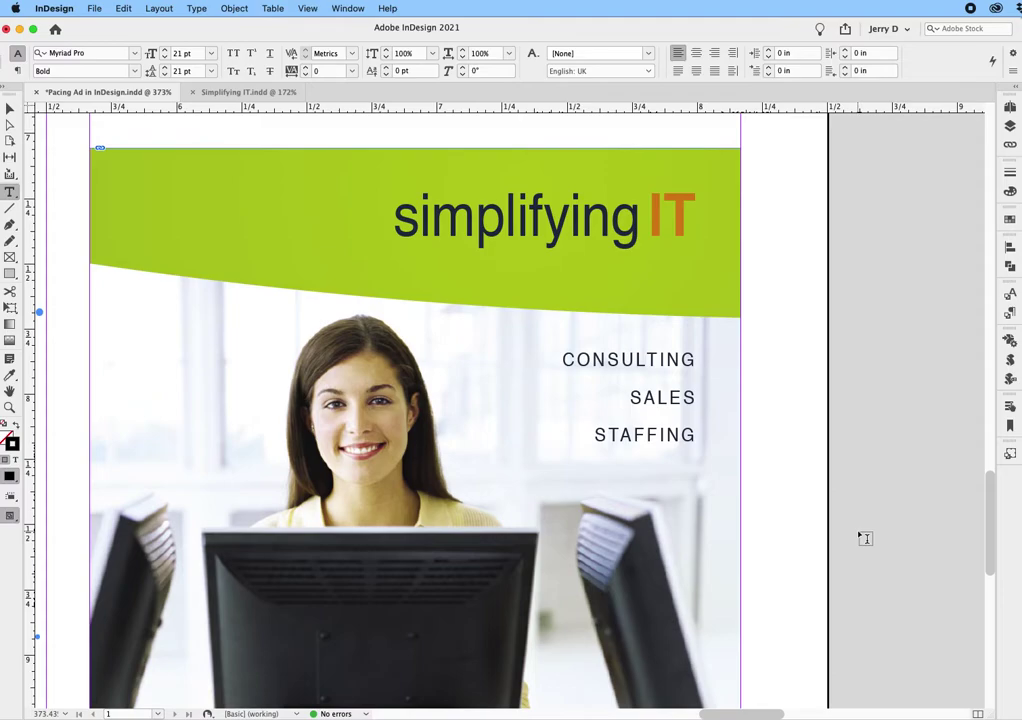
{"action": "key", "text": "super+0"}
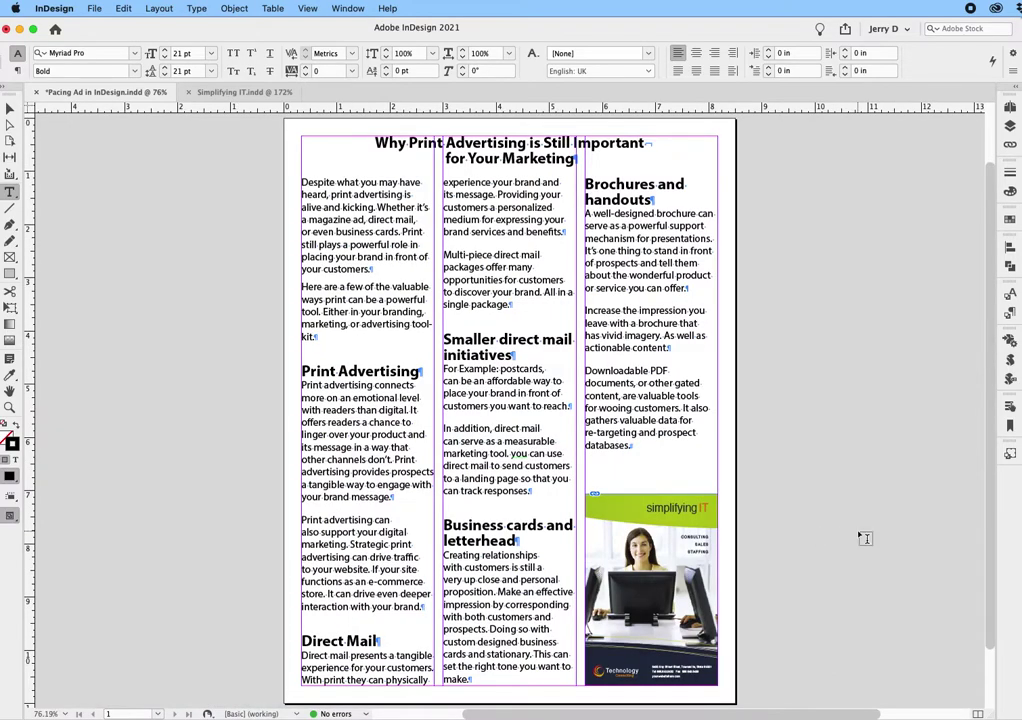